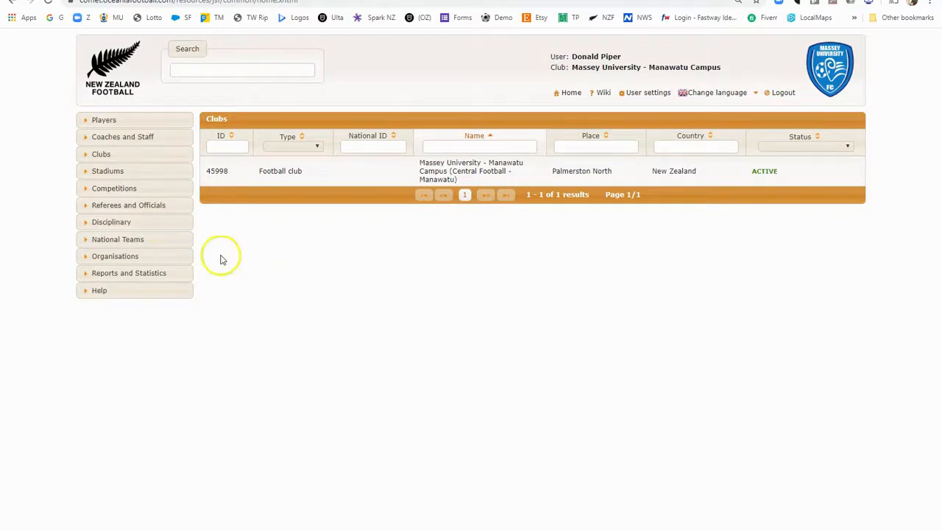
# Confirm the pending club registration of the second player in the unconfirmed registrations list
pyautogui.click(87, 122)
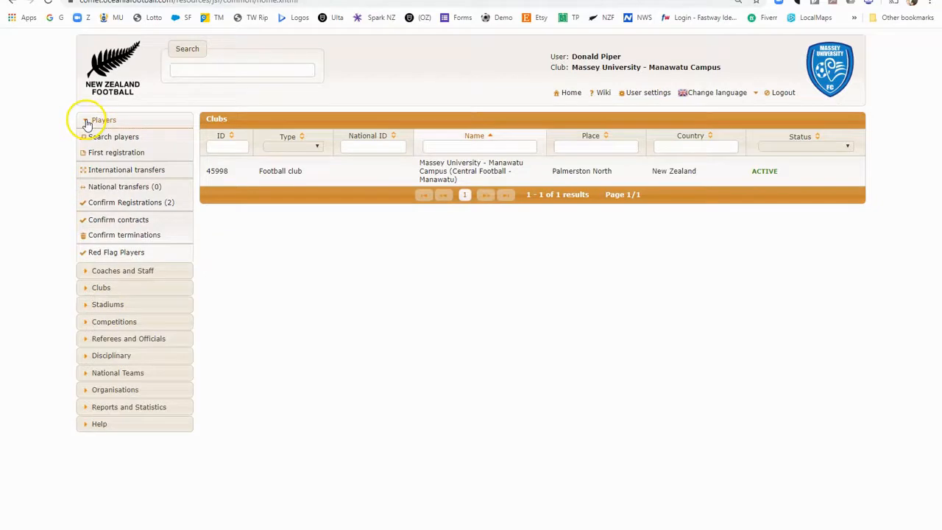
pyautogui.click(120, 204)
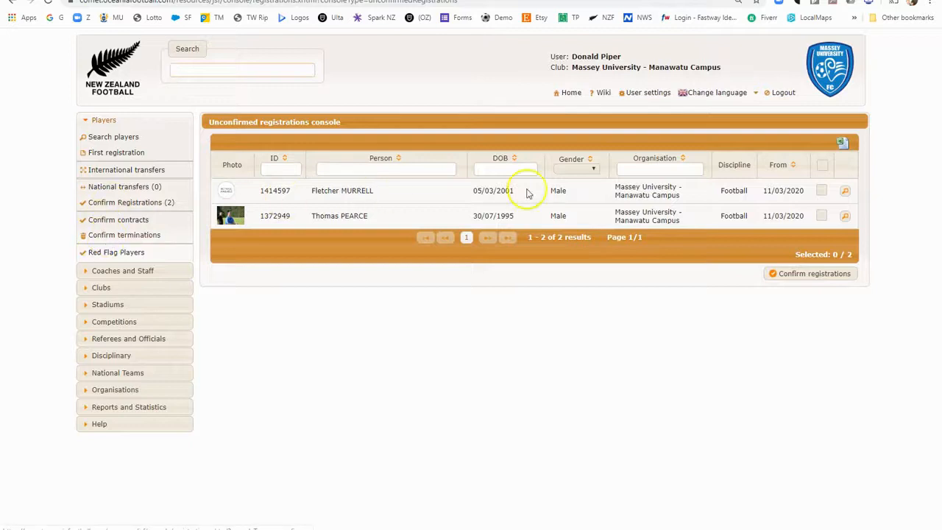
pyautogui.click(822, 216)
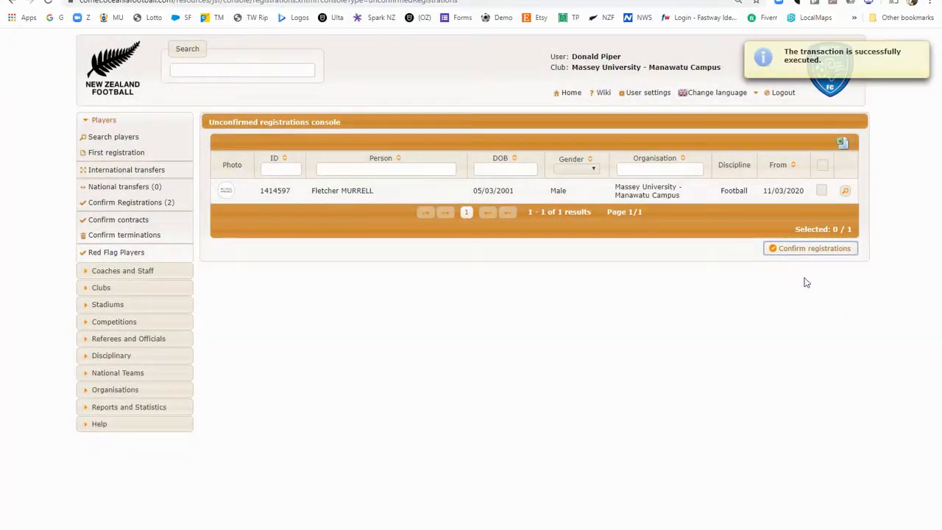
# Open the Central Football Senior Men's 2020 competition from the club's own competitions
pyautogui.click(84, 120)
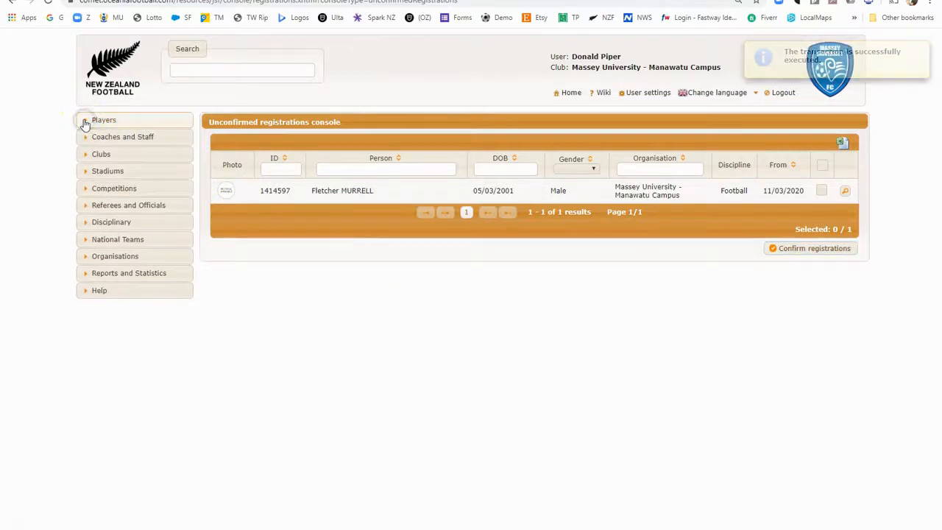
pyautogui.click(86, 189)
pyautogui.click(105, 205)
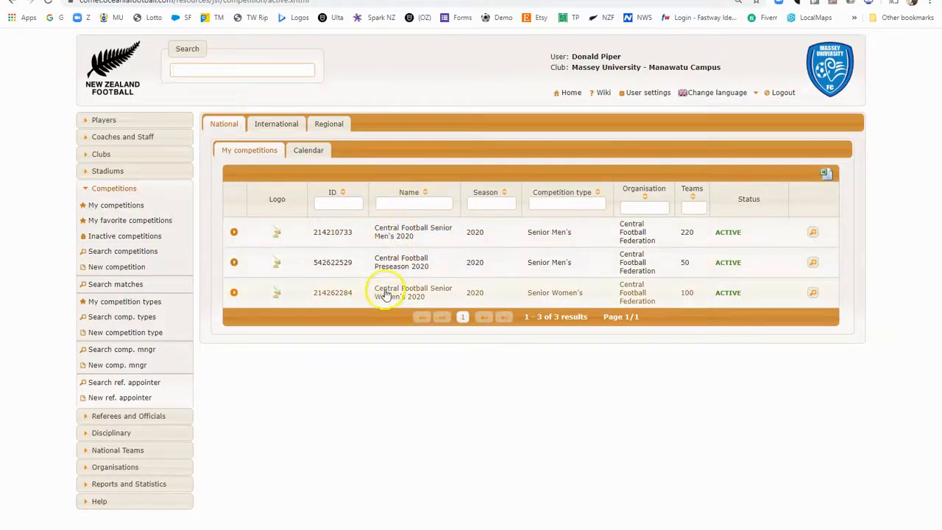
pyautogui.click(401, 237)
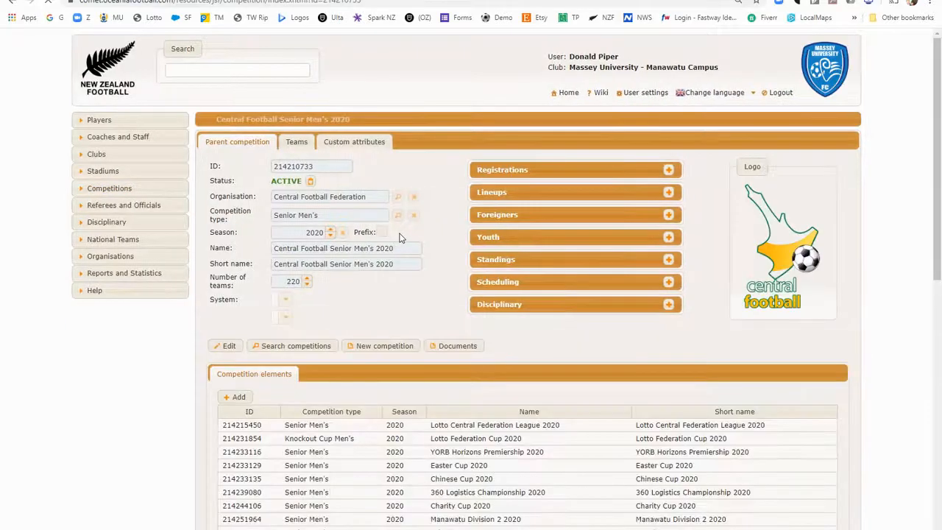
# Show the competition's teams and filter them by "Massey"
pyautogui.click(299, 144)
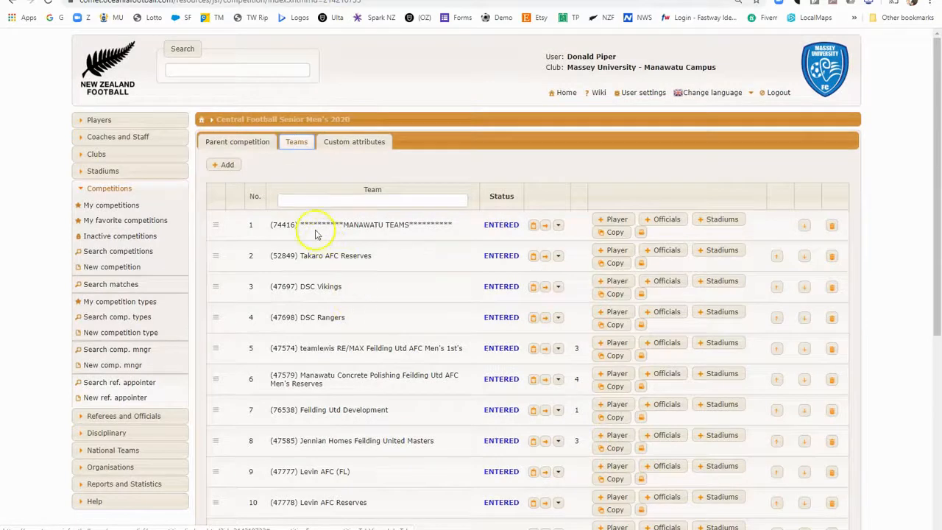
pyautogui.click(307, 200)
pyautogui.write('Massey')
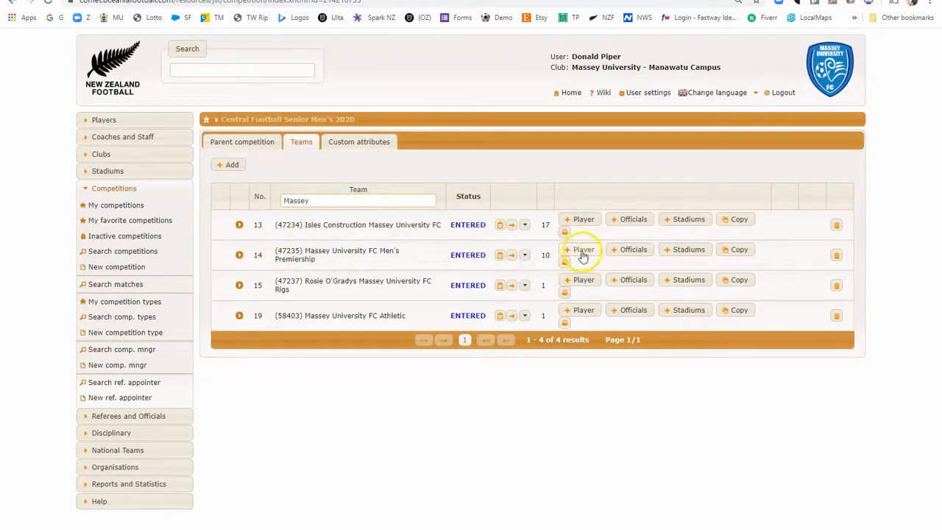
# Find the newly confirmed player by first name and add him to the Massey University FC Men's Premiership squad
pyautogui.click(637, 258)
pyautogui.click(582, 252)
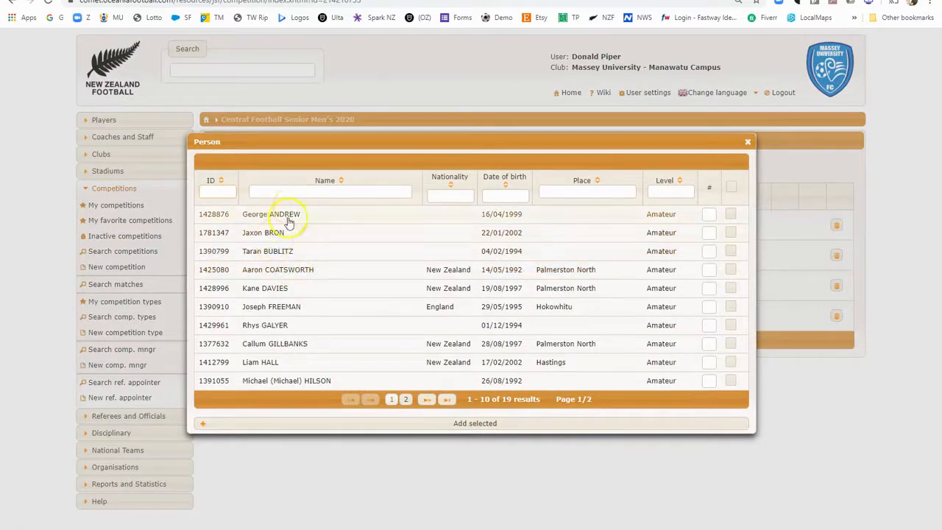
pyautogui.click(289, 190)
pyautogui.write('tho')
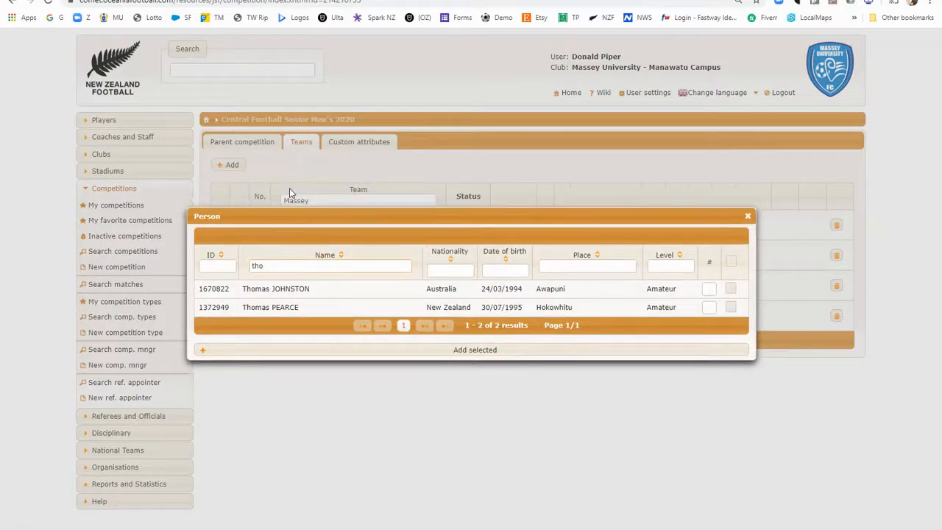
pyautogui.click(731, 308)
pyautogui.click(485, 357)
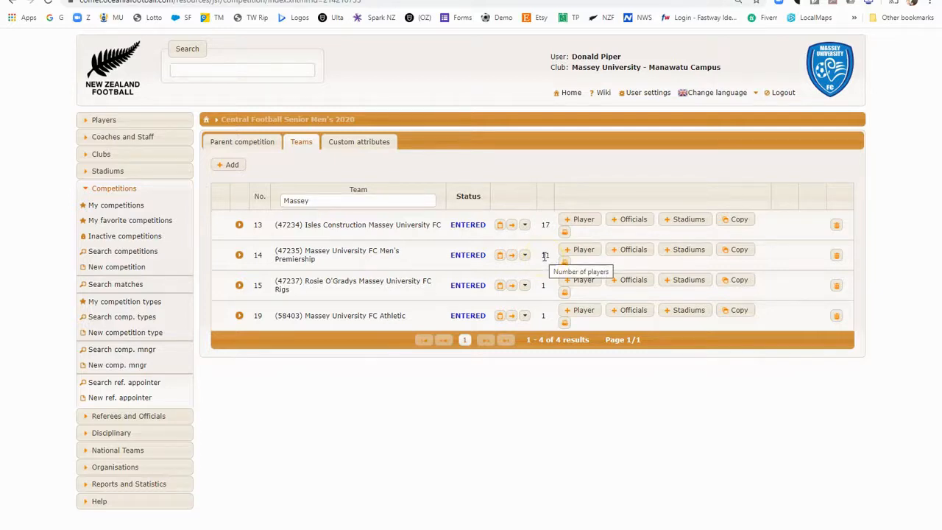
# View the officials available for Massey University FC Men's Premiership and close the list without adding anyone
pyautogui.click(617, 251)
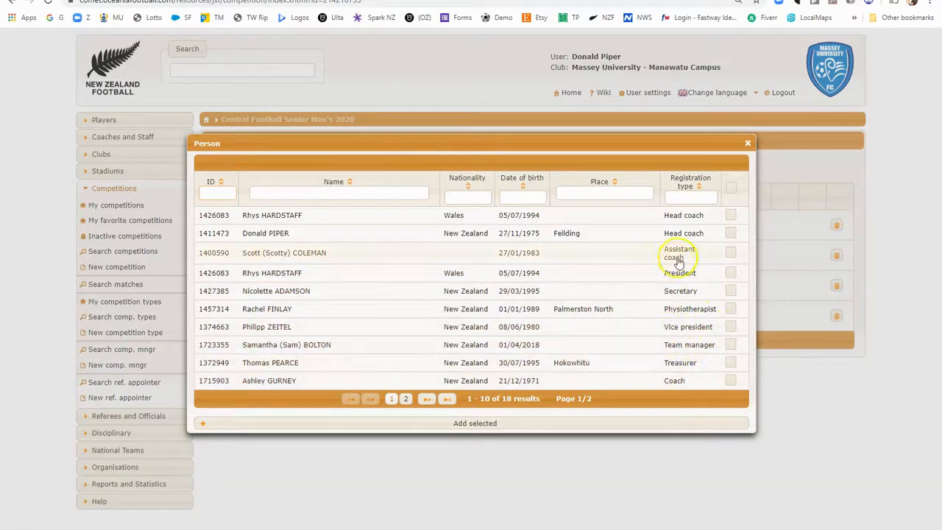
pyautogui.click(748, 144)
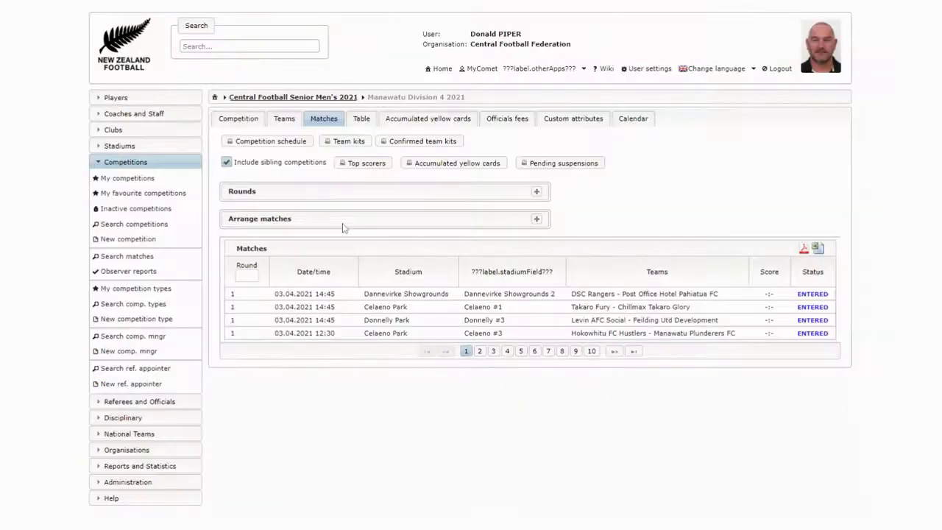
# Open the round 1 match DSC Rangers - Post Office Hotel Pahiatua FC and expand the away team's available players
pyautogui.click(663, 298)
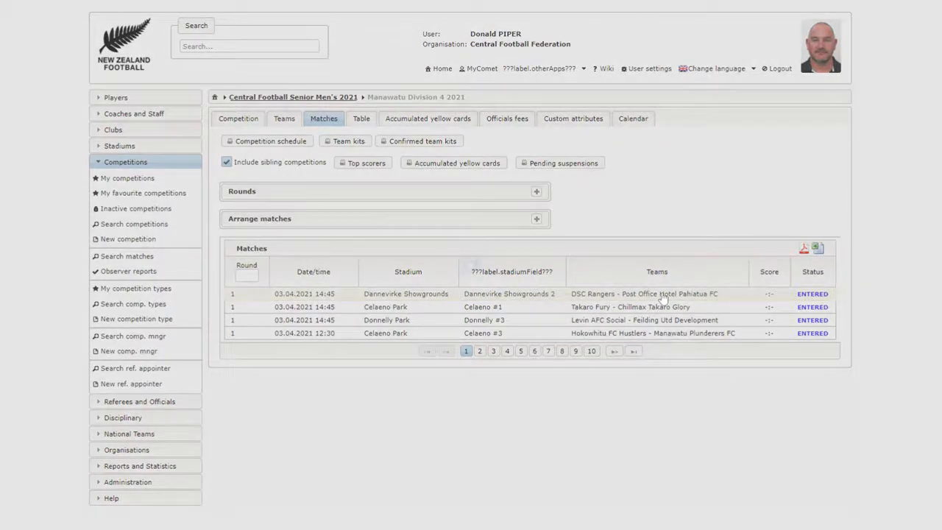
pyautogui.click(663, 296)
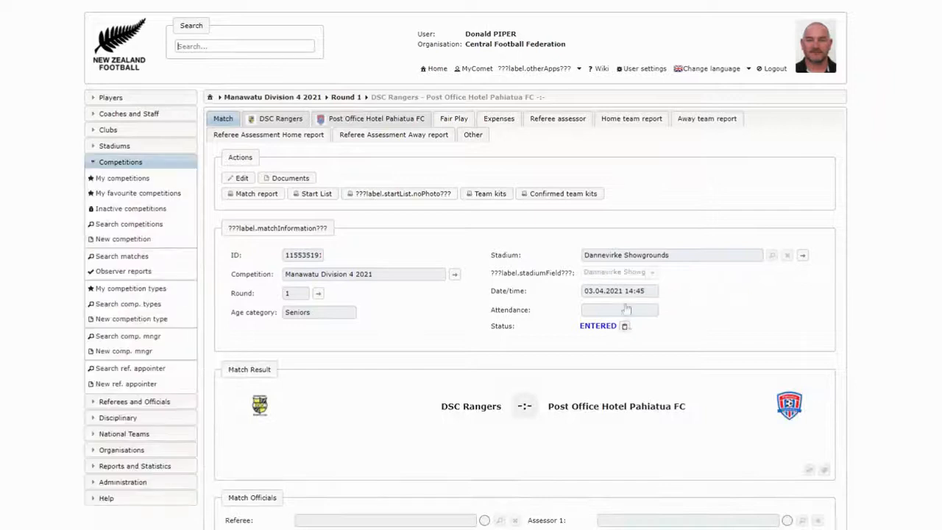
pyautogui.click(402, 118)
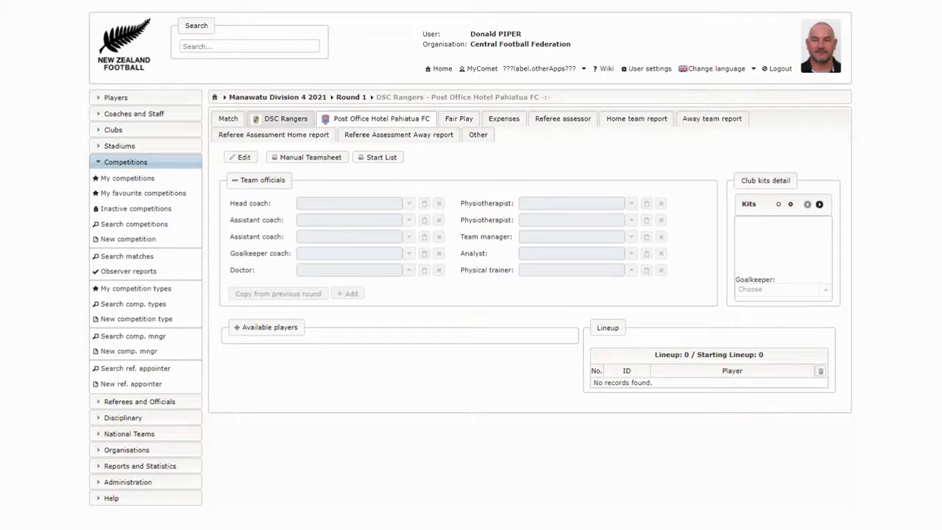
pyautogui.click(241, 158)
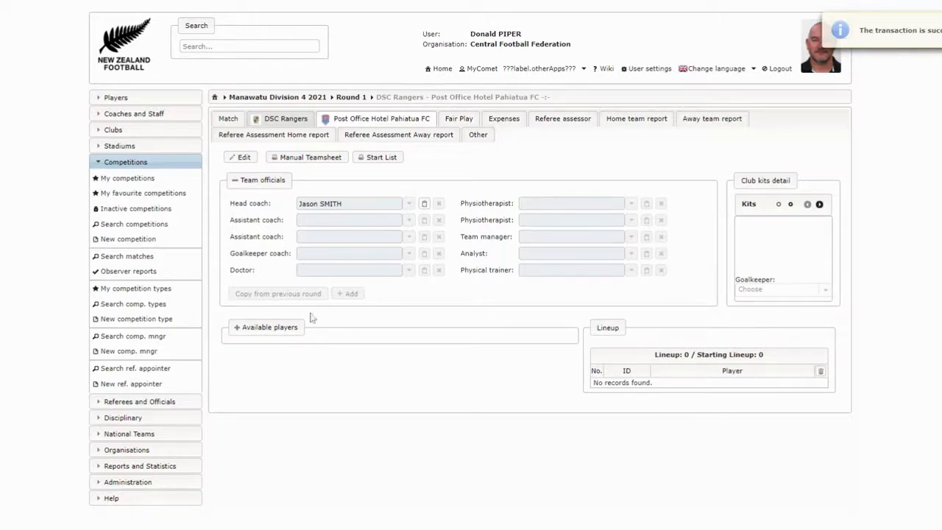
pyautogui.click(236, 332)
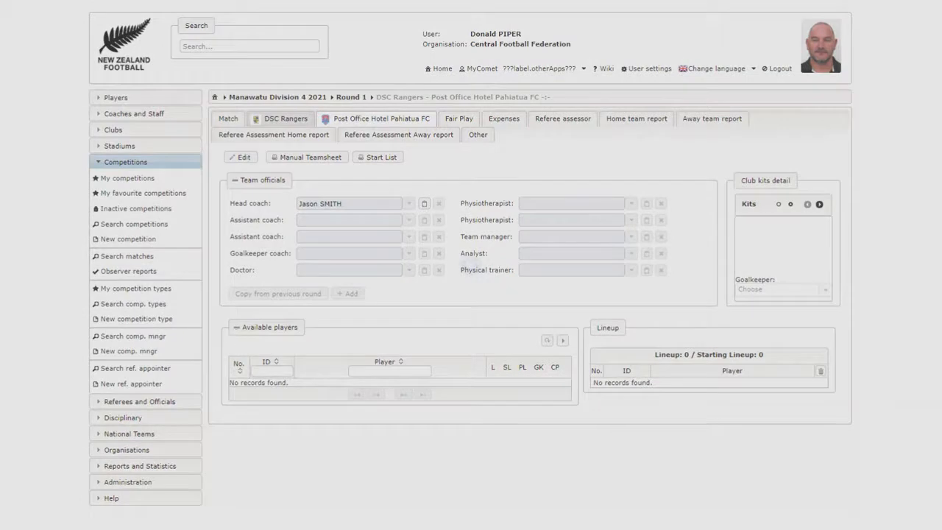
# Assign shirt numbers 1 to 12 to the available players in their listed order
pyautogui.scroll(-2, 285, 325)
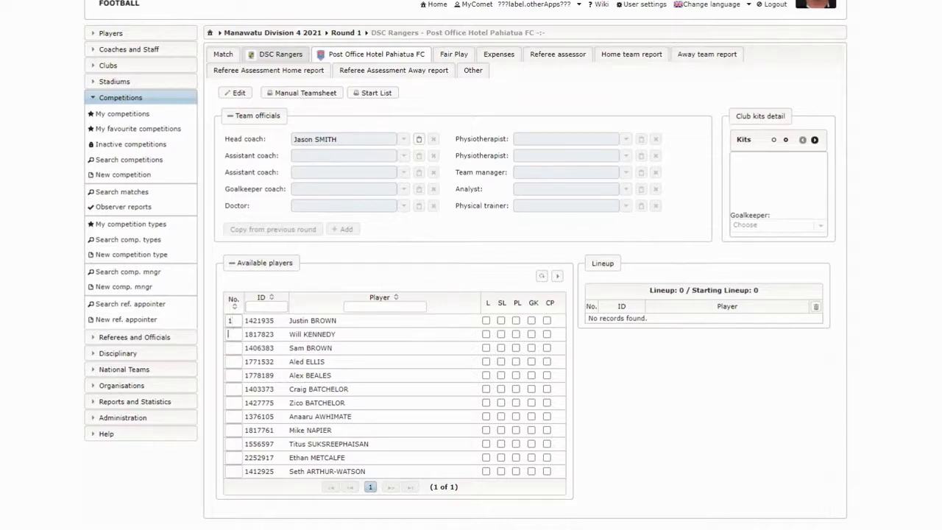
pyautogui.press('Tab')
pyautogui.write('3')
pyautogui.write('4')
pyautogui.write('9')
pyautogui.click(233, 444)
pyautogui.write('10')
pyautogui.click(233, 458)
pyautogui.write('11')
# Mark players 1 to 11 as the starting lineup
pyautogui.click(502, 320)
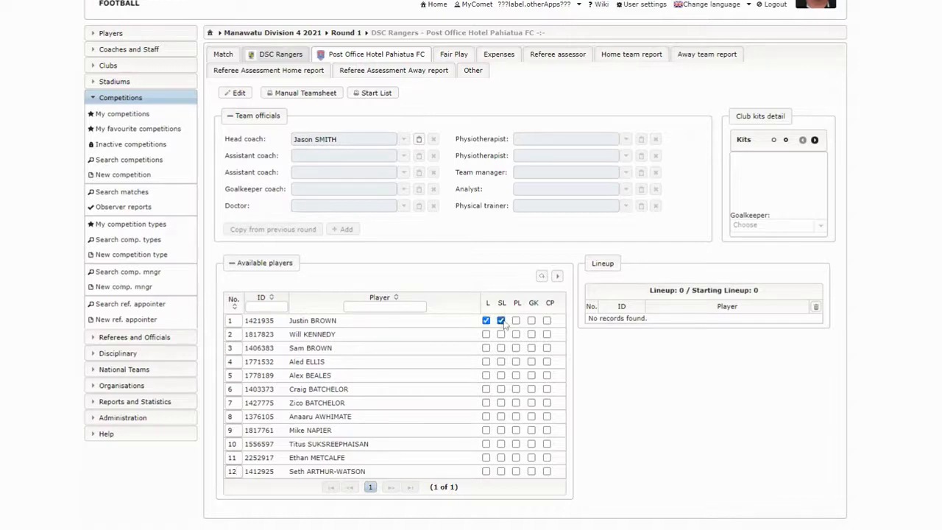
pyautogui.click(501, 335)
pyautogui.click(501, 348)
pyautogui.click(501, 361)
pyautogui.click(501, 376)
pyautogui.click(501, 389)
pyautogui.click(502, 402)
pyautogui.click(501, 416)
pyautogui.click(501, 430)
pyautogui.click(501, 443)
pyautogui.click(501, 458)
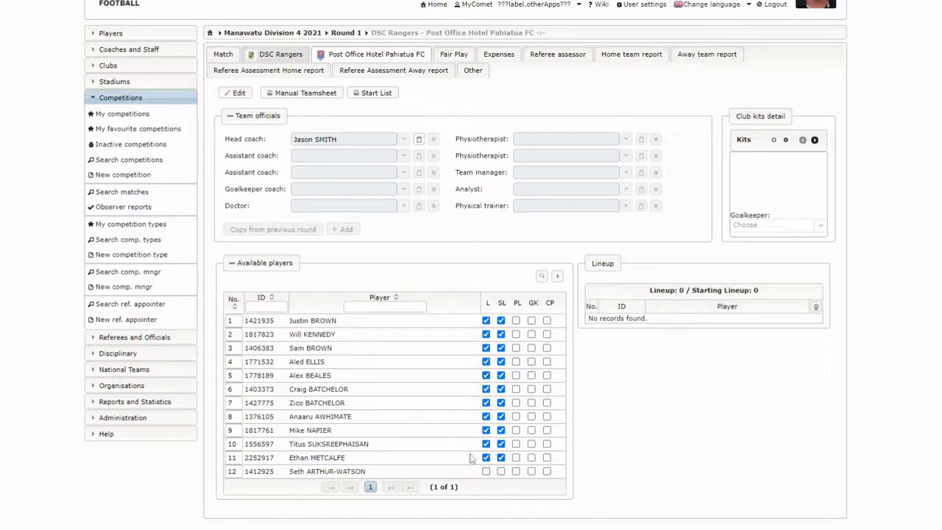
# Include player 12 as a substitute, set player 1 as goalkeeper and player 2 as captain, and transfer the selection to the lineup
pyautogui.click(485, 472)
pyautogui.click(532, 321)
pyautogui.click(547, 335)
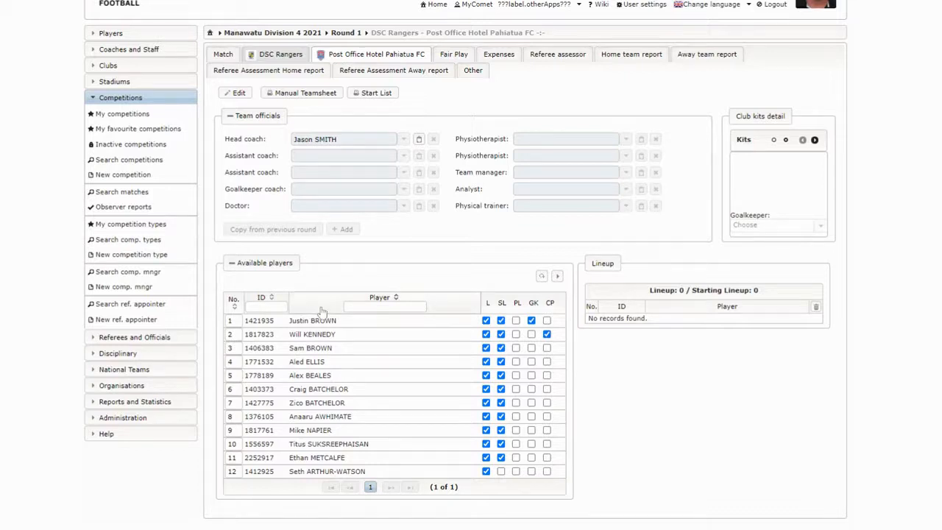
pyautogui.click(557, 276)
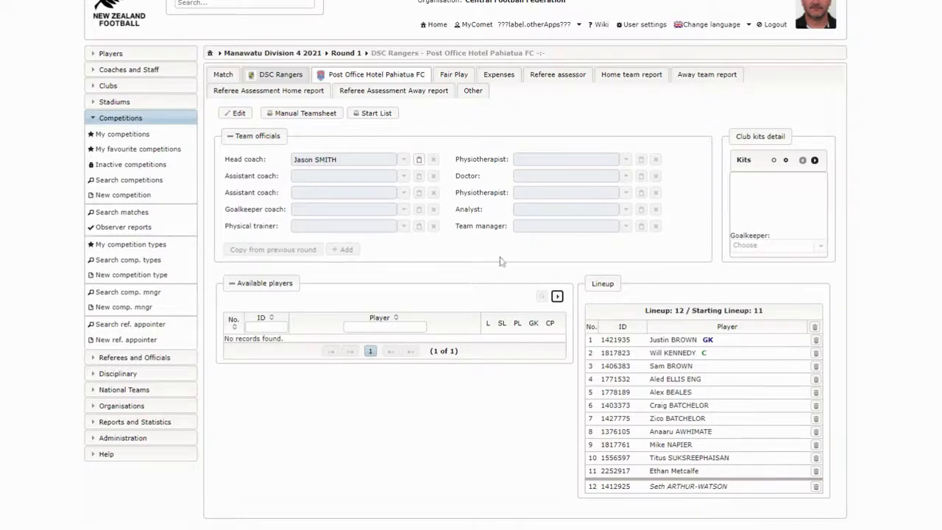
# Go to the general match details, look through their sections, and make them editable
pyautogui.click(221, 78)
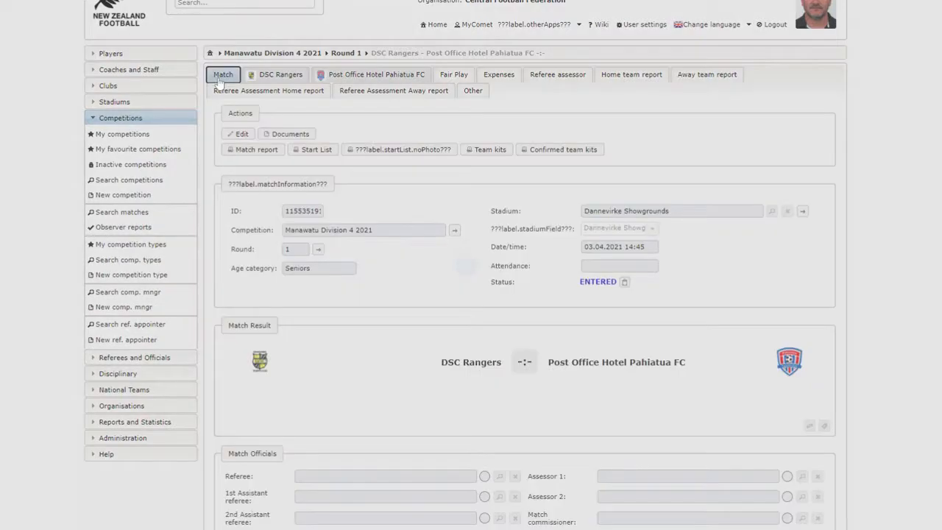
pyautogui.scroll(-3, 459, 295)
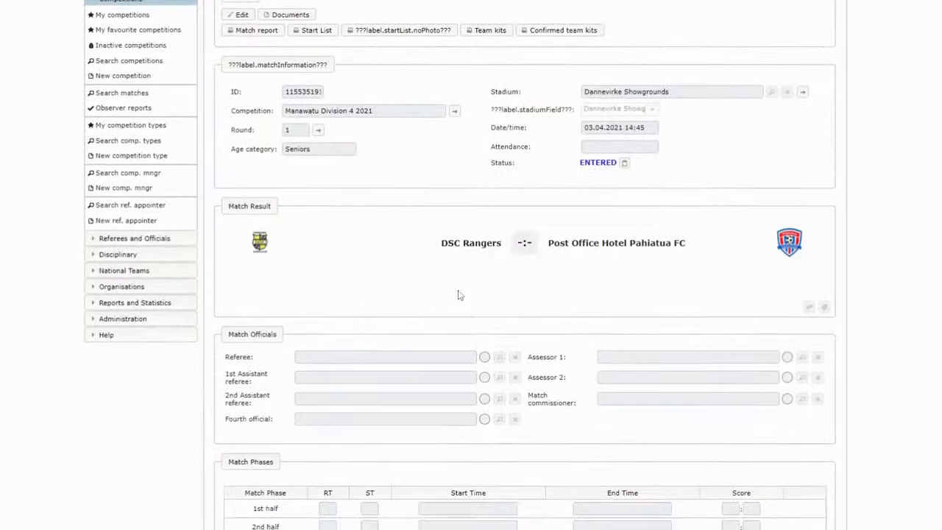
pyautogui.scroll(-1, 459, 294)
pyautogui.scroll(4, 457, 296)
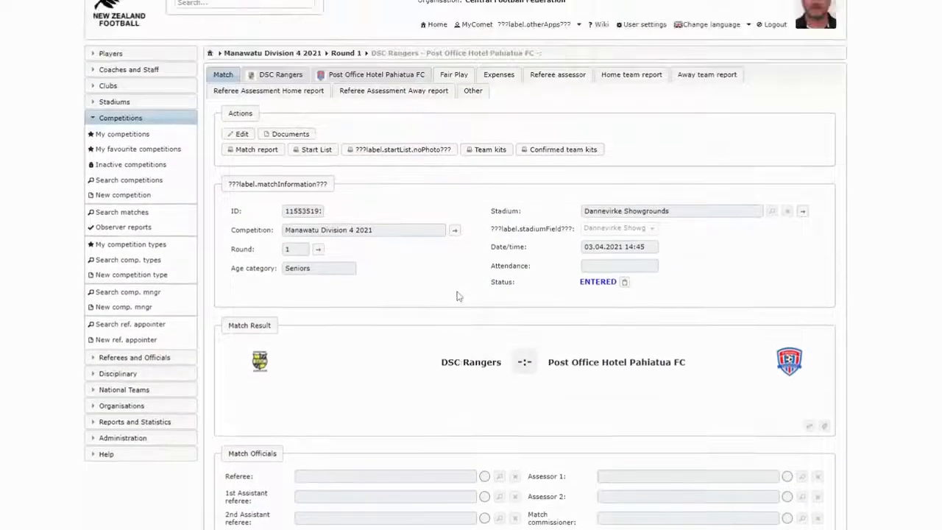
pyautogui.scroll(-8, 457, 296)
pyautogui.scroll(6, 456, 296)
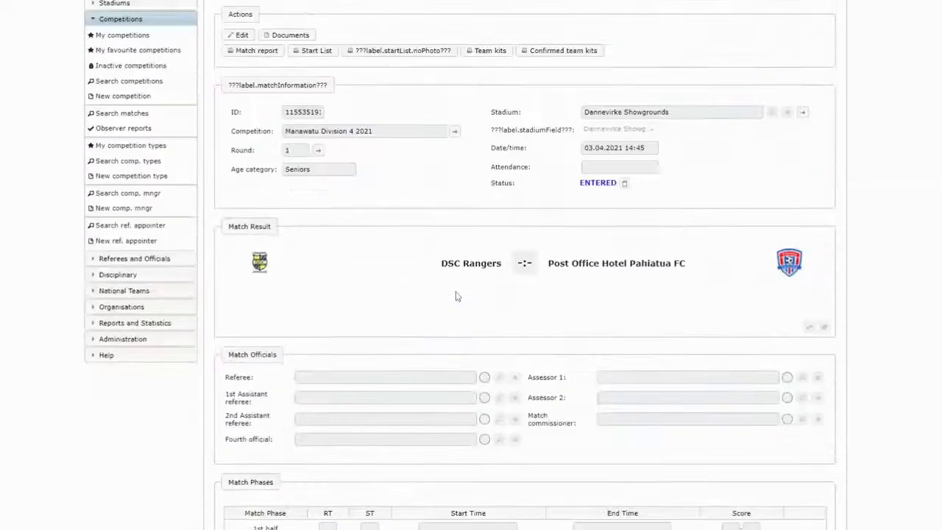
pyautogui.scroll(2, 457, 296)
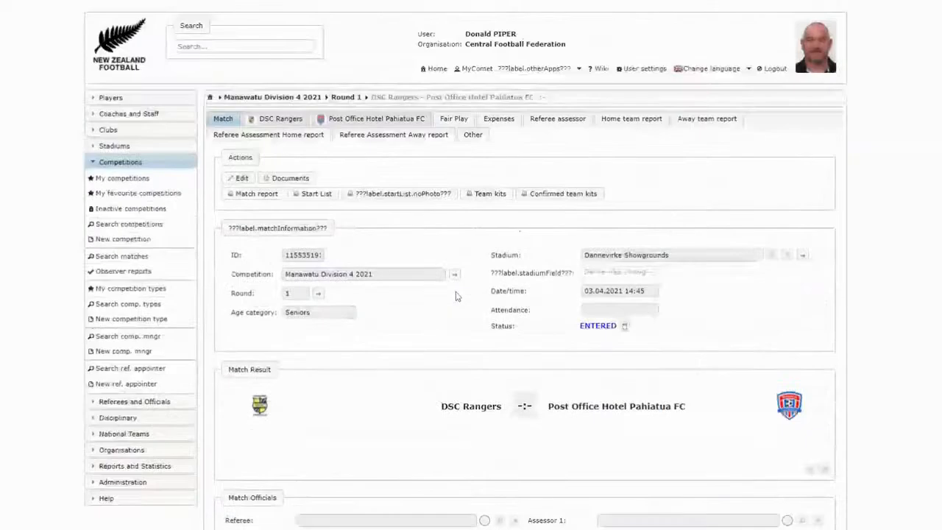
pyautogui.click(243, 179)
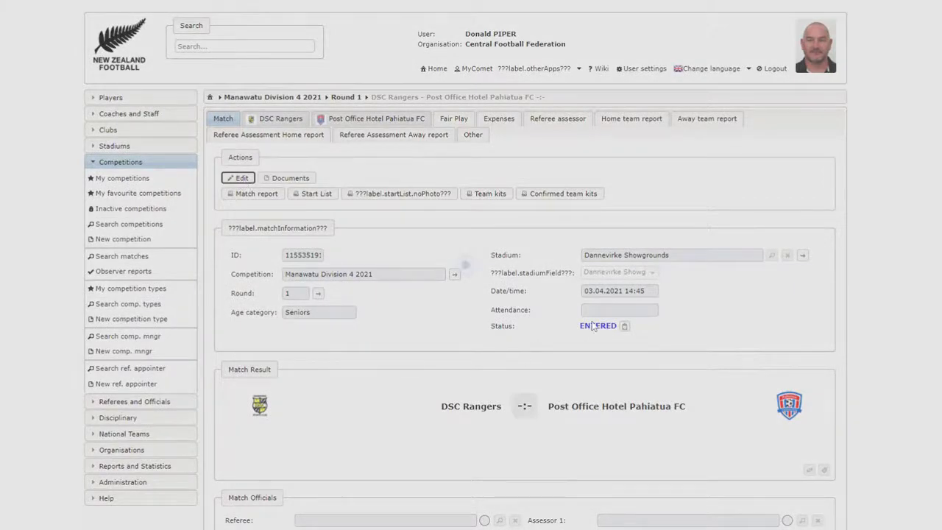
# Enter the first-half and second-half scores for a 3:3 final result and save the match
pyautogui.scroll(-6, 593, 328)
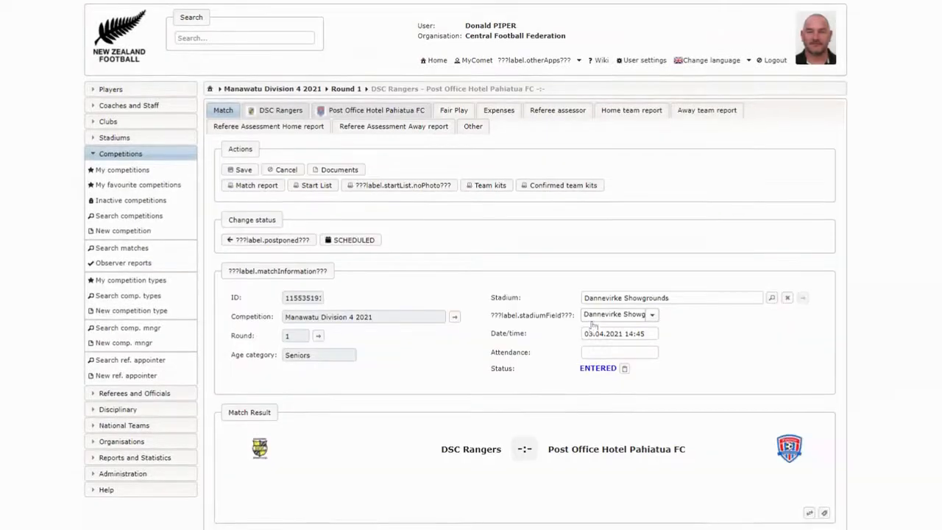
pyautogui.scroll(2, 597, 324)
pyautogui.scroll(-3, 596, 324)
pyautogui.click(731, 310)
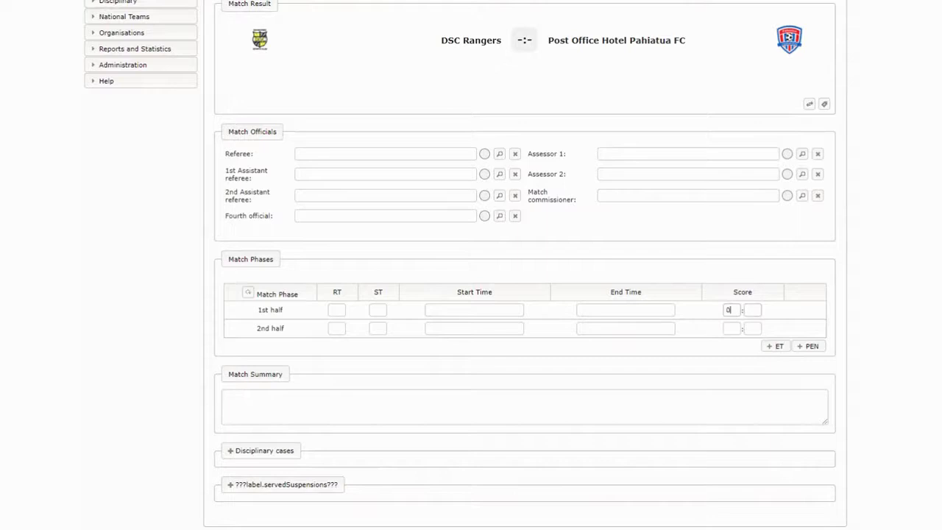
pyautogui.click(729, 330)
pyautogui.scroll(6, 646, 341)
pyautogui.scroll(3, 294, 160)
pyautogui.click(240, 120)
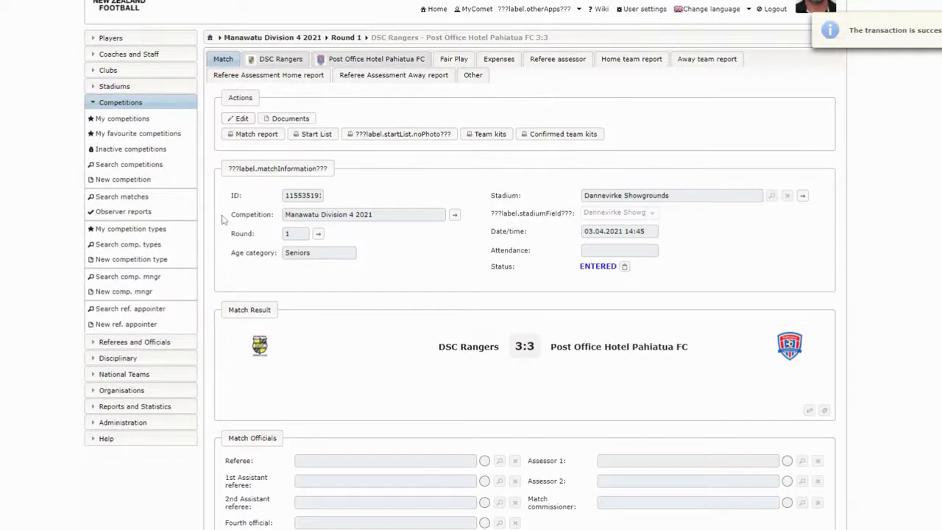
# Remove player number 7 from the Post Office Hotel Pahiatua FC lineup
pyautogui.click(402, 61)
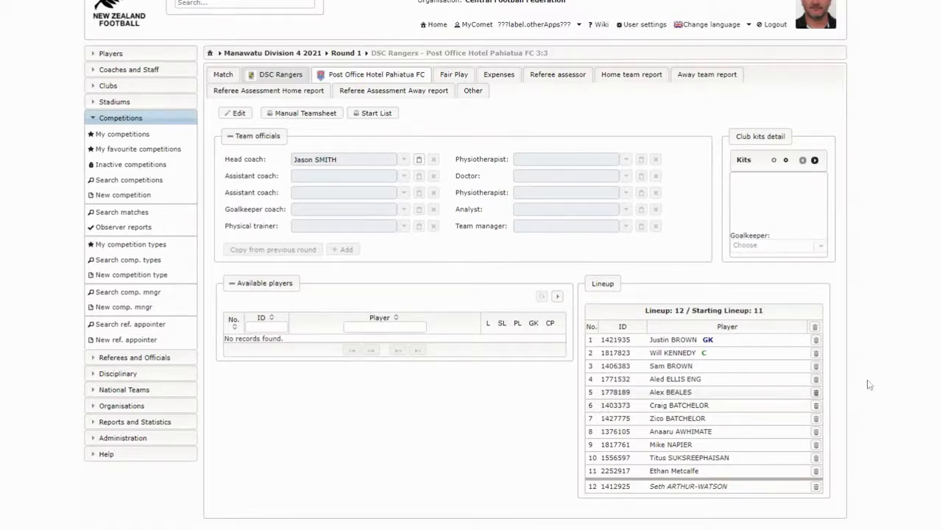
pyautogui.click(816, 421)
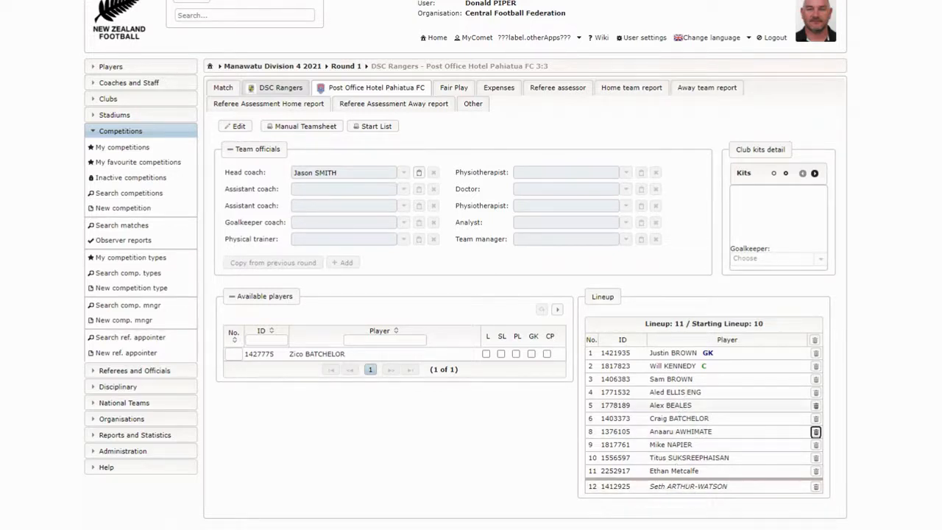
# Enter a goal in minute 20 as a match event for player number 3
pyautogui.click(676, 379)
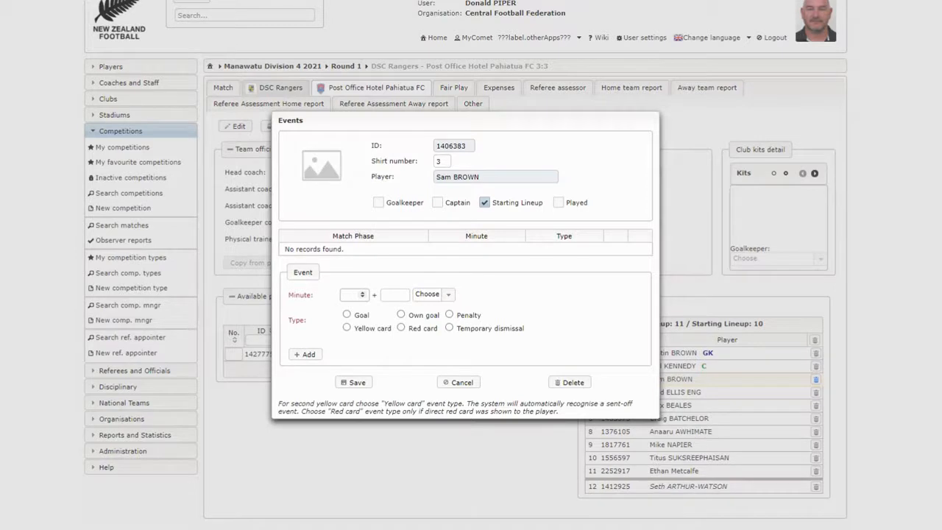
pyautogui.click(342, 294)
pyautogui.write('20')
pyautogui.click(347, 314)
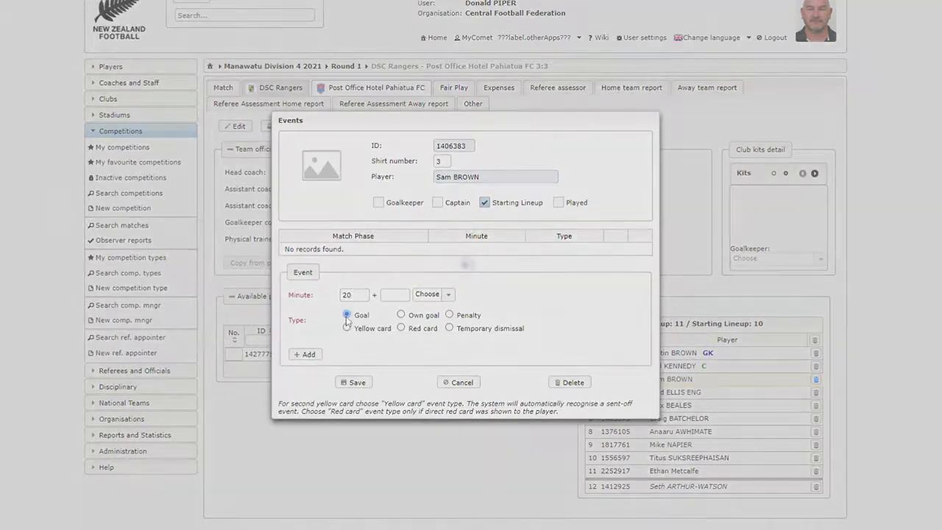